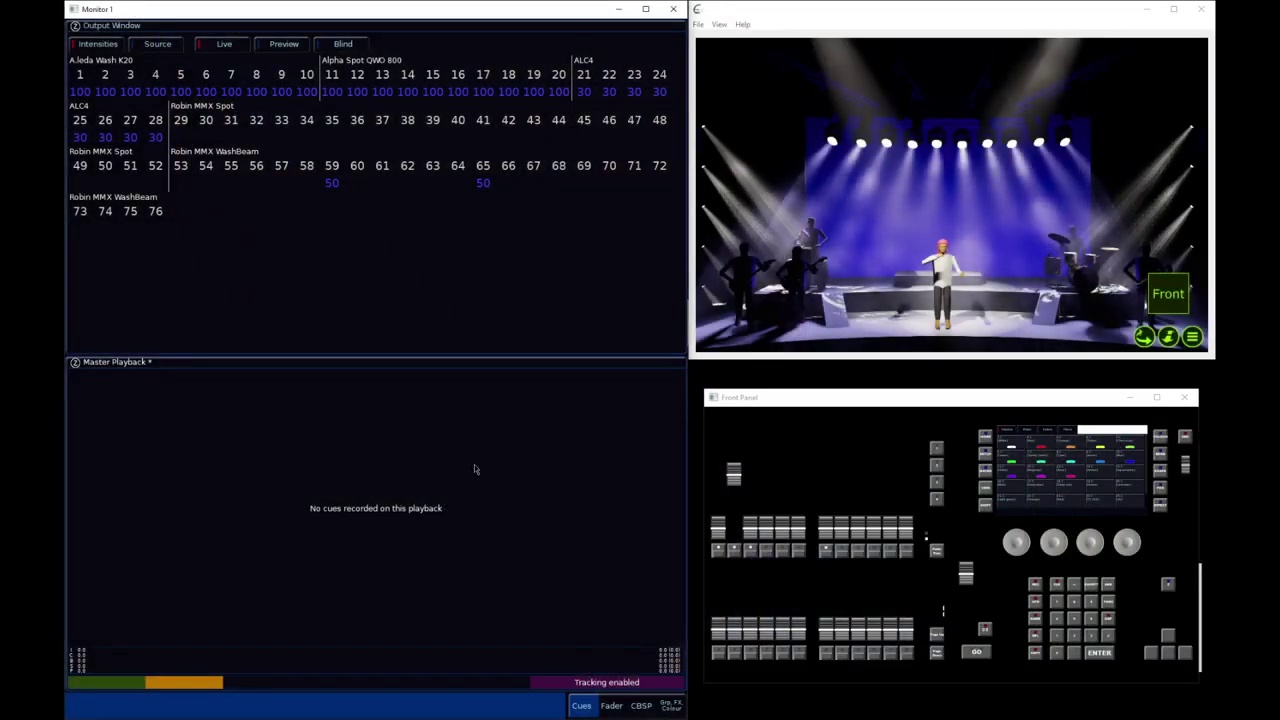
Examine the Record Option window for cues and cancel the Record command
key(r)
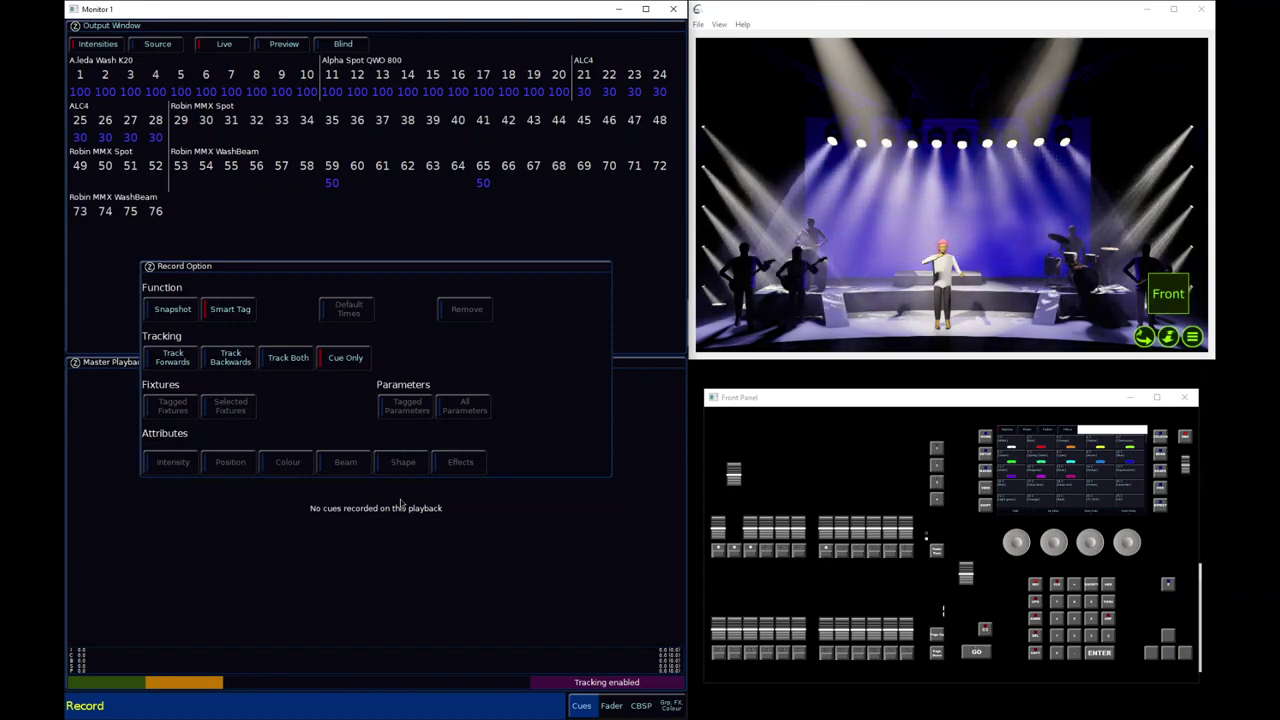
mouse_move(836, 401)
mouse_down()
mouse_move(826, 375)
mouse_move(826, 391)
mouse_up()
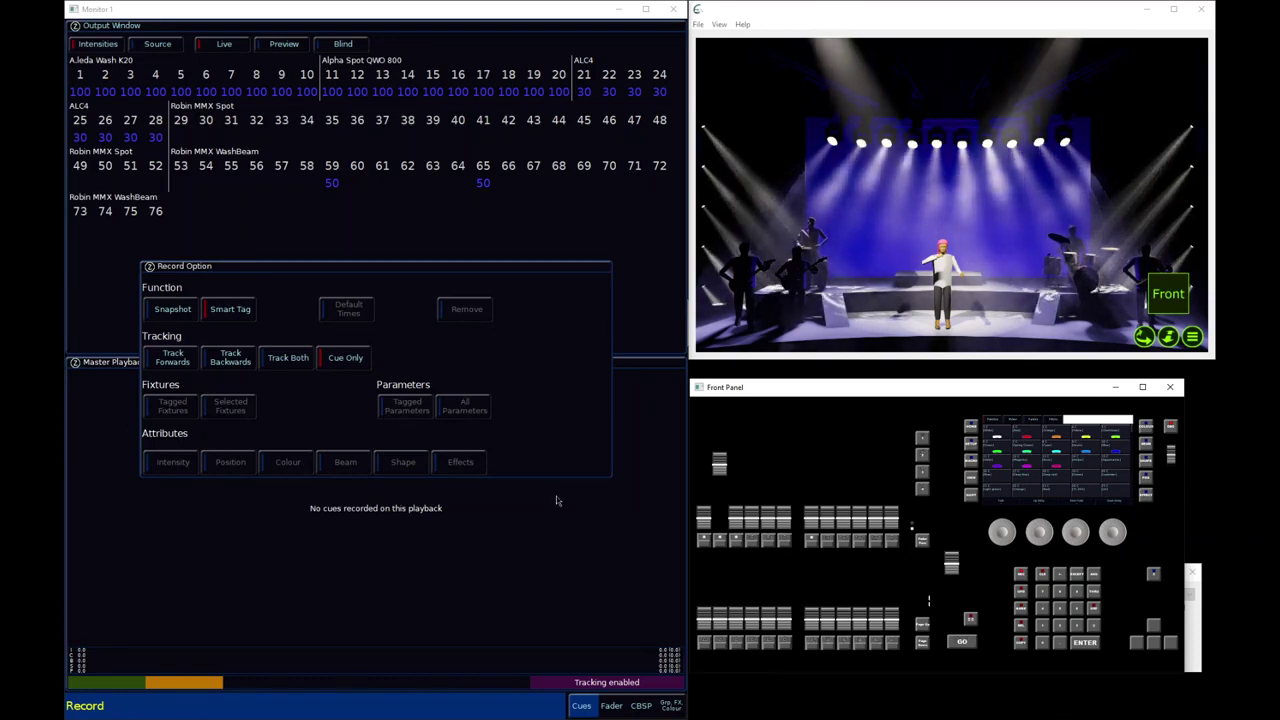
key(Escape)
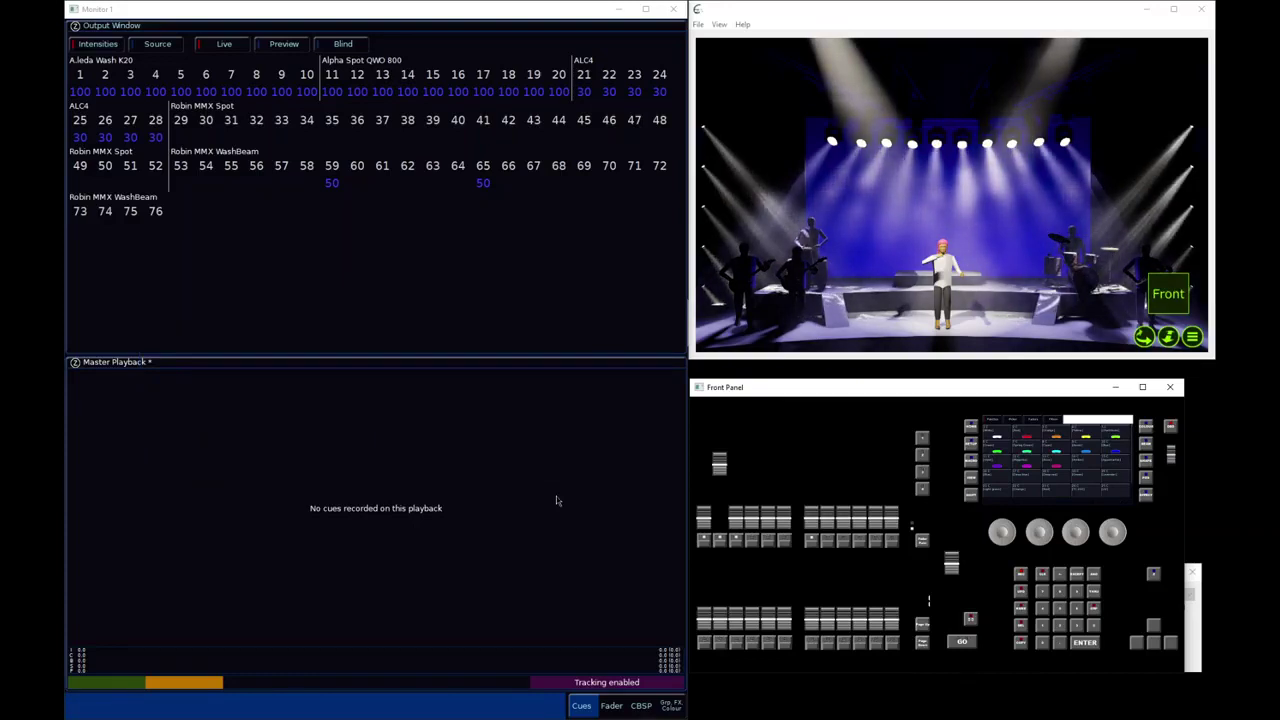
key(r)
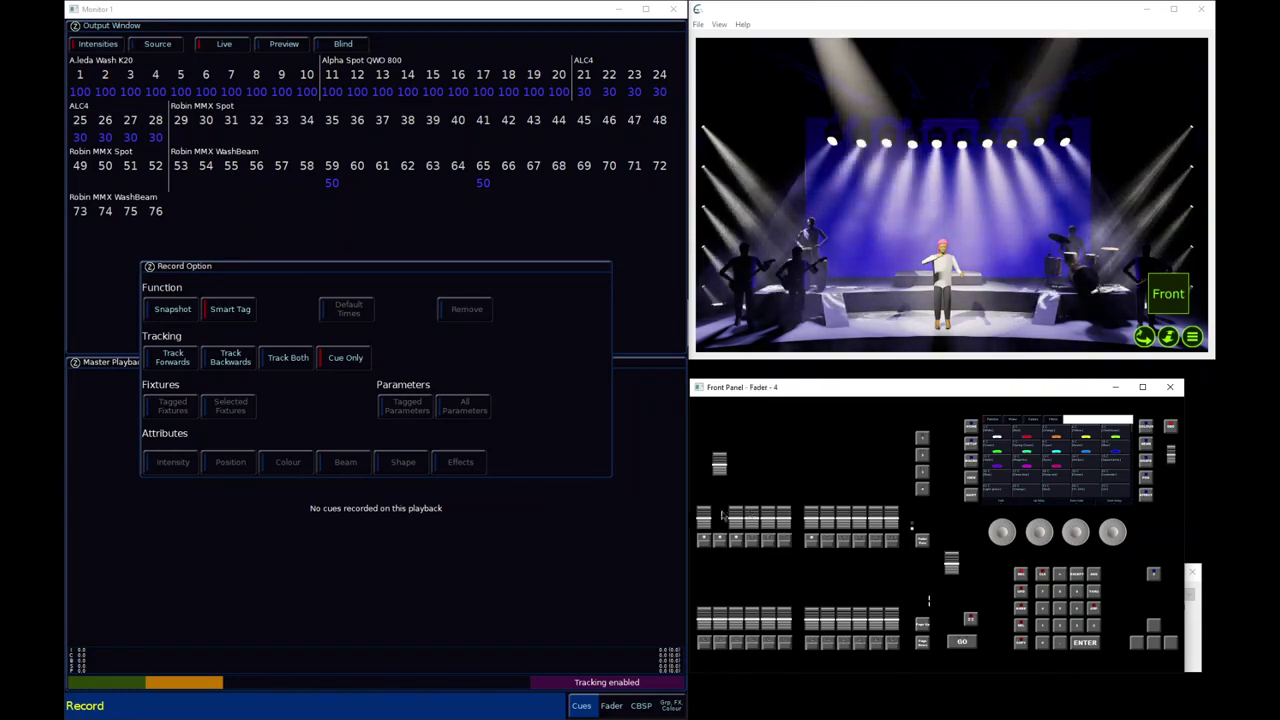
key(Escape)
Hide the front panel, view the record options on the LCD display, and close the LCD and Record Option windows
key(ctrl+r)
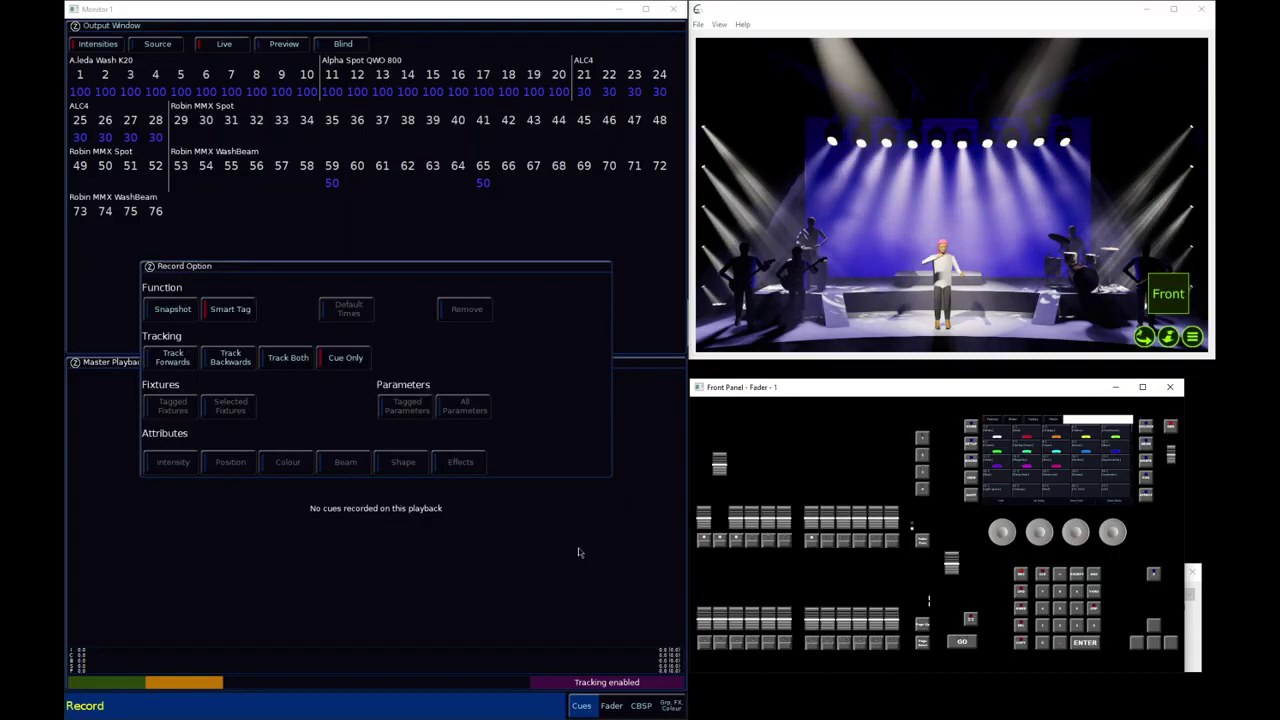
click(1170, 387)
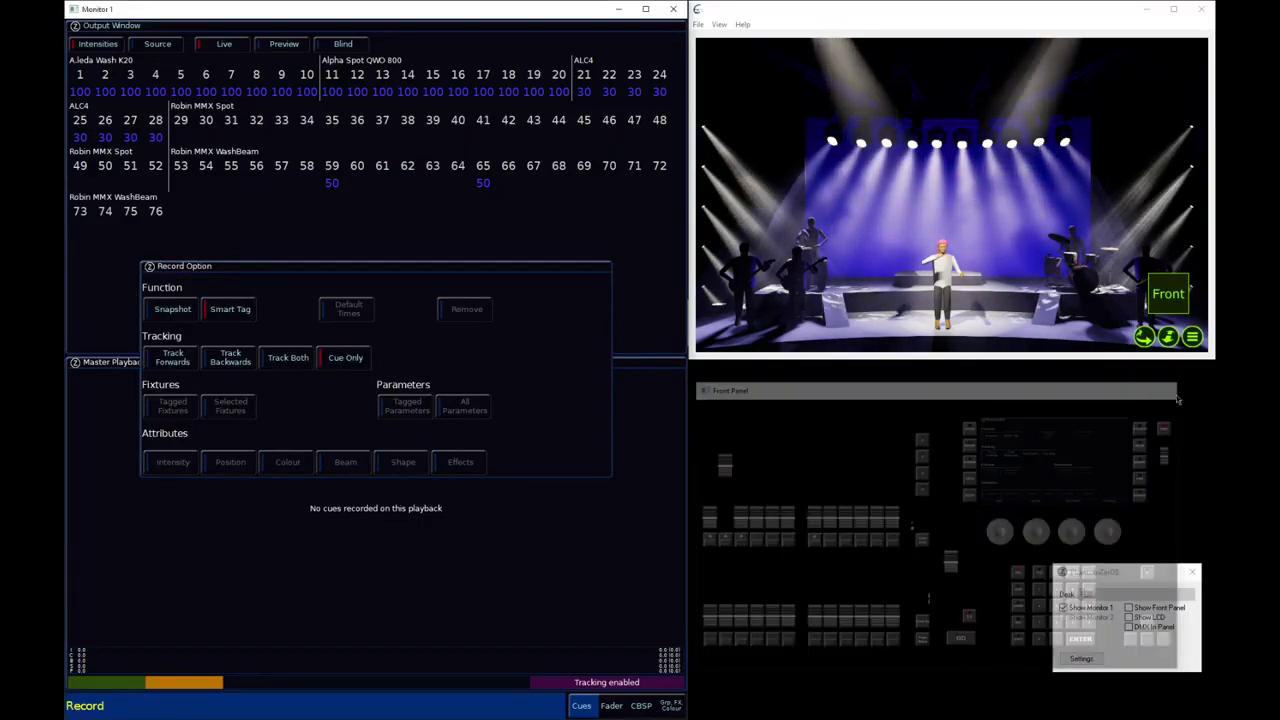
click(1150, 617)
drag(380, 153, 816, 109)
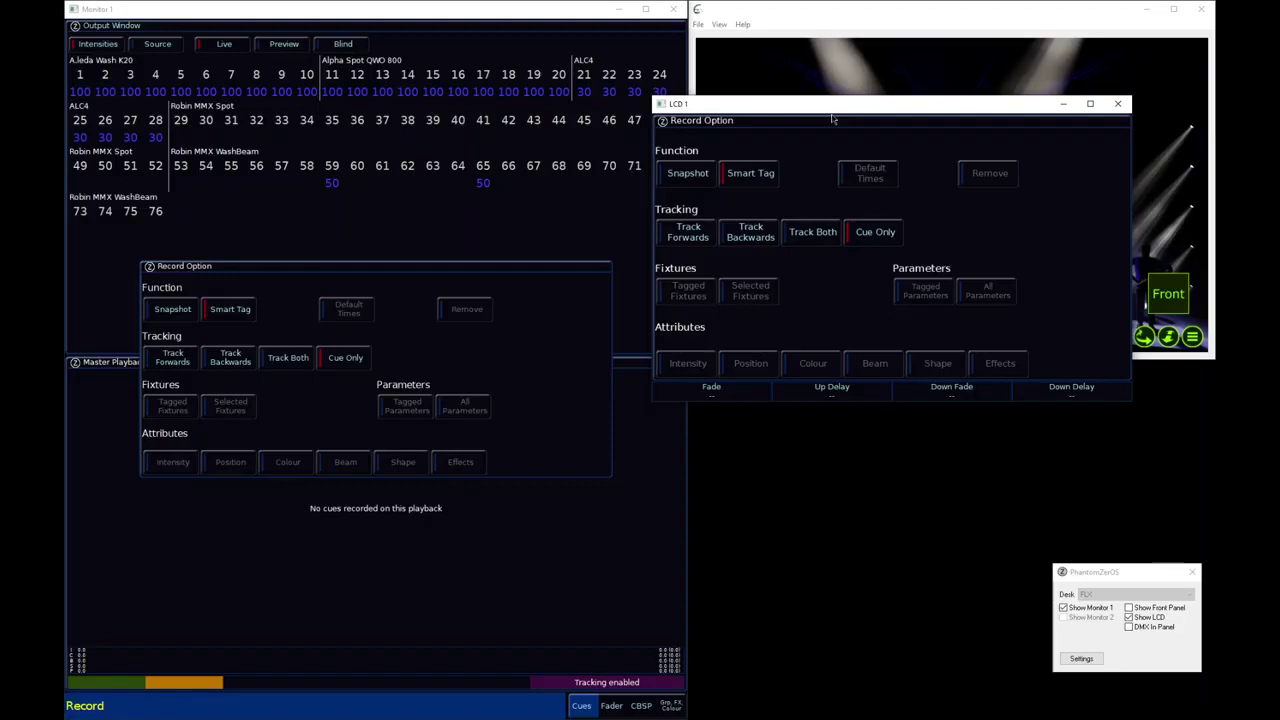
click(1117, 103)
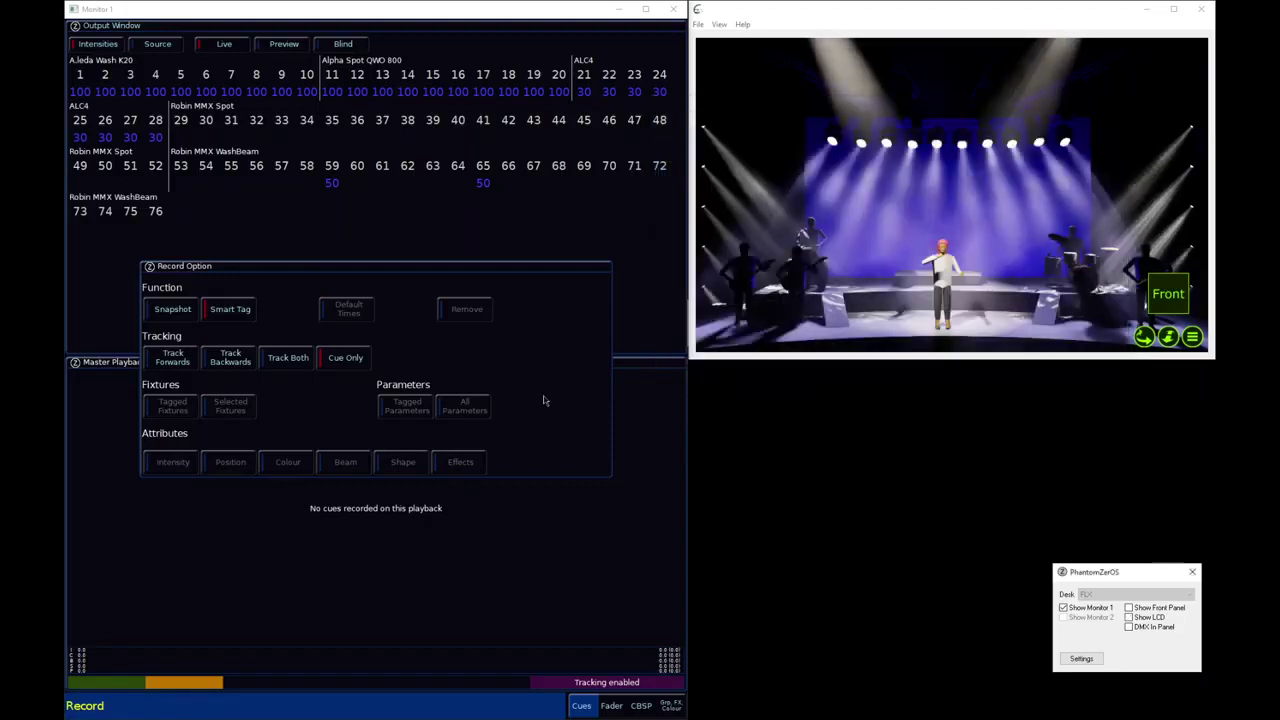
click(462, 534)
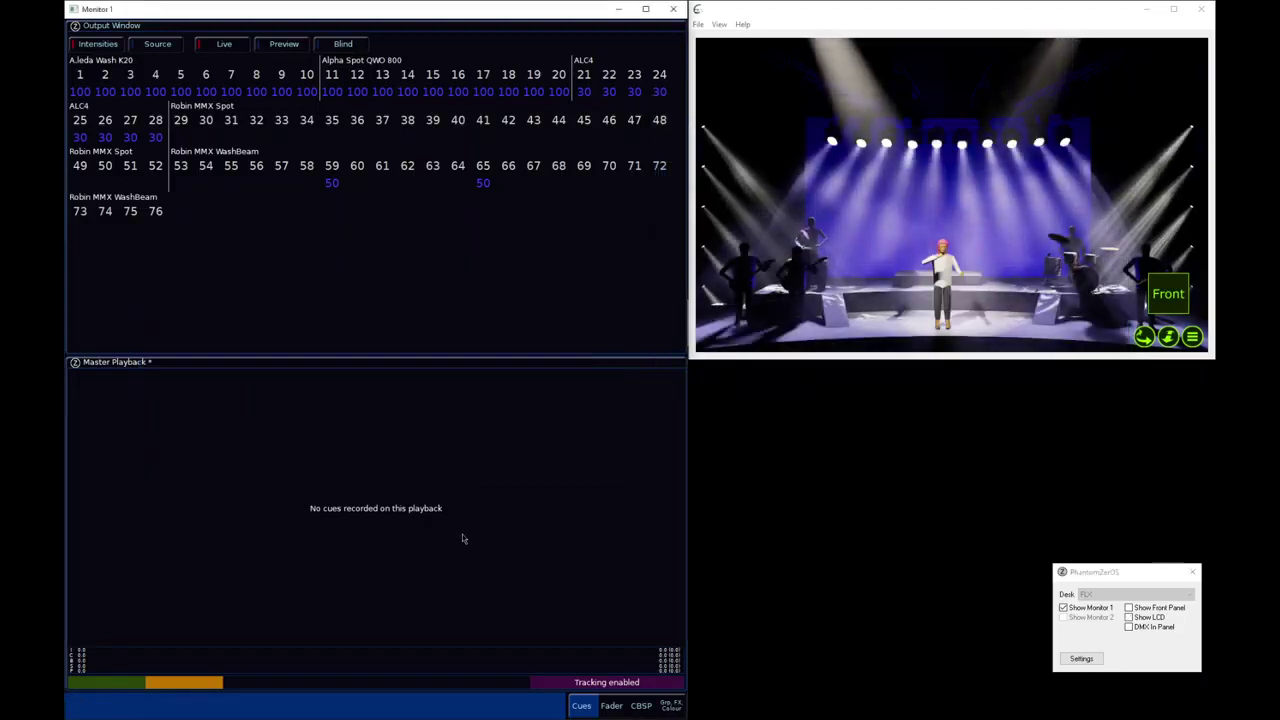
In the Record & update settings, try Both displays and set the Record & Update window to Internal display
key(s)
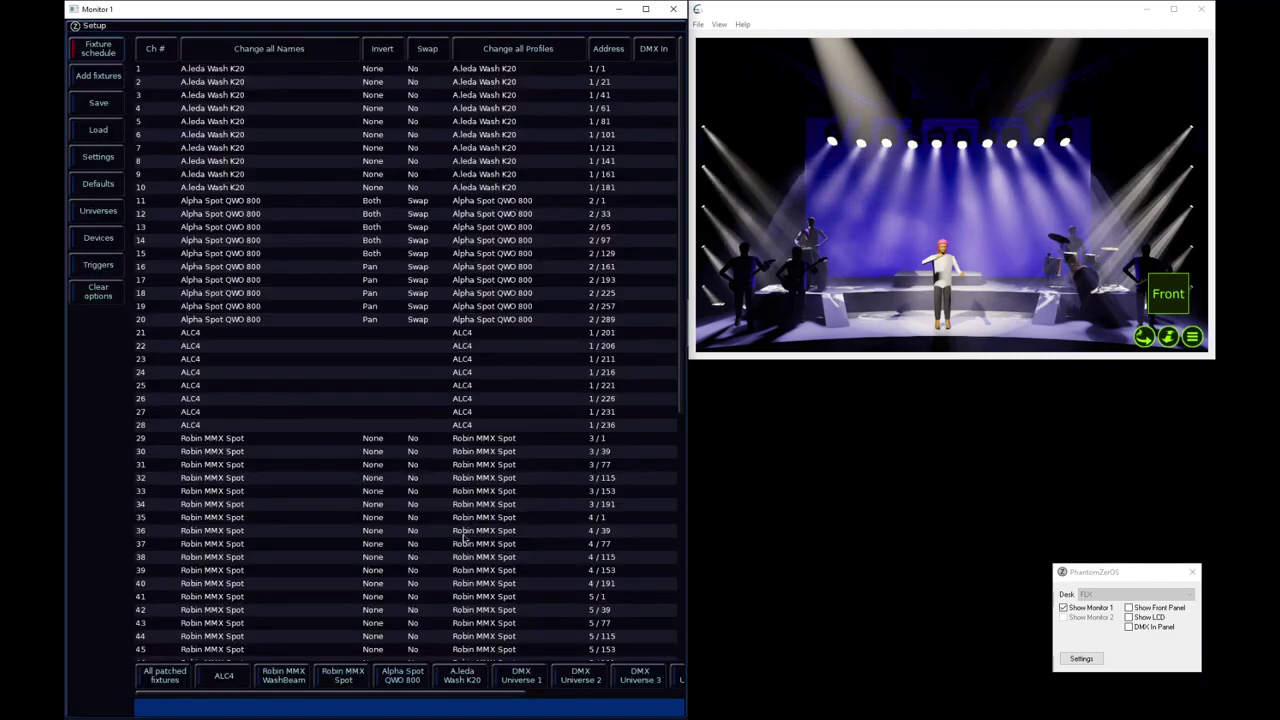
click(103, 158)
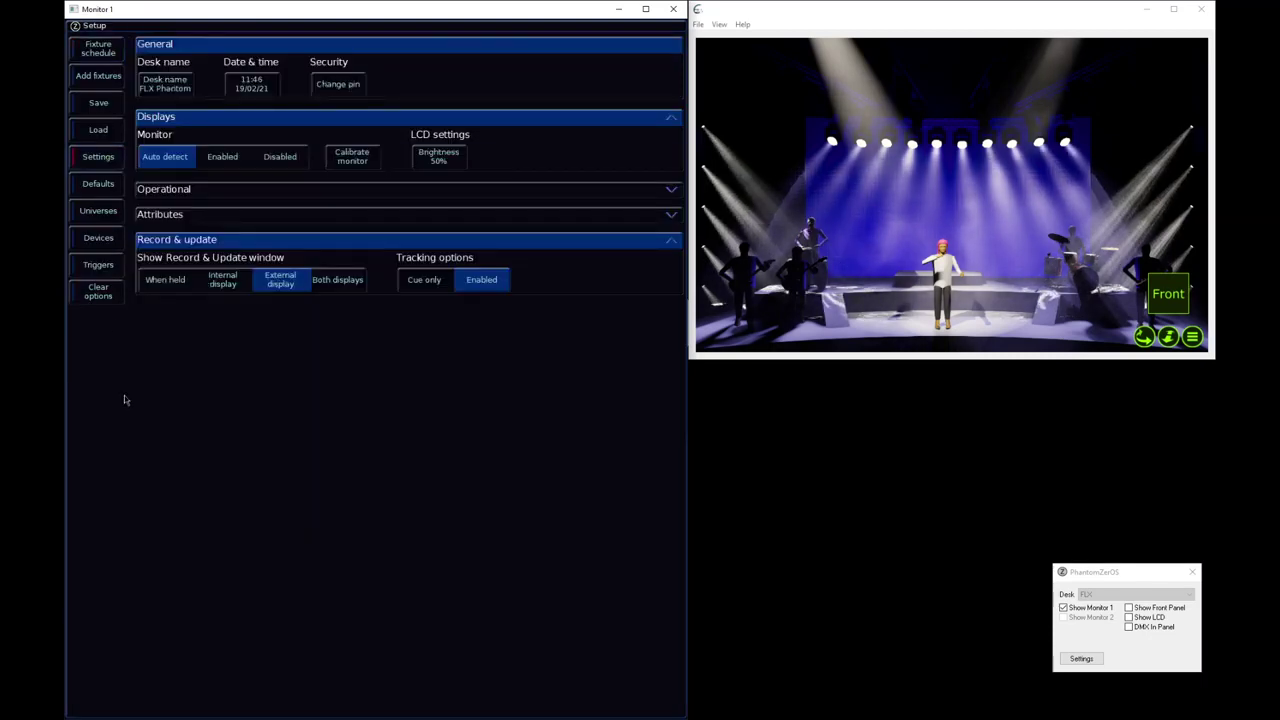
click(240, 240)
click(246, 240)
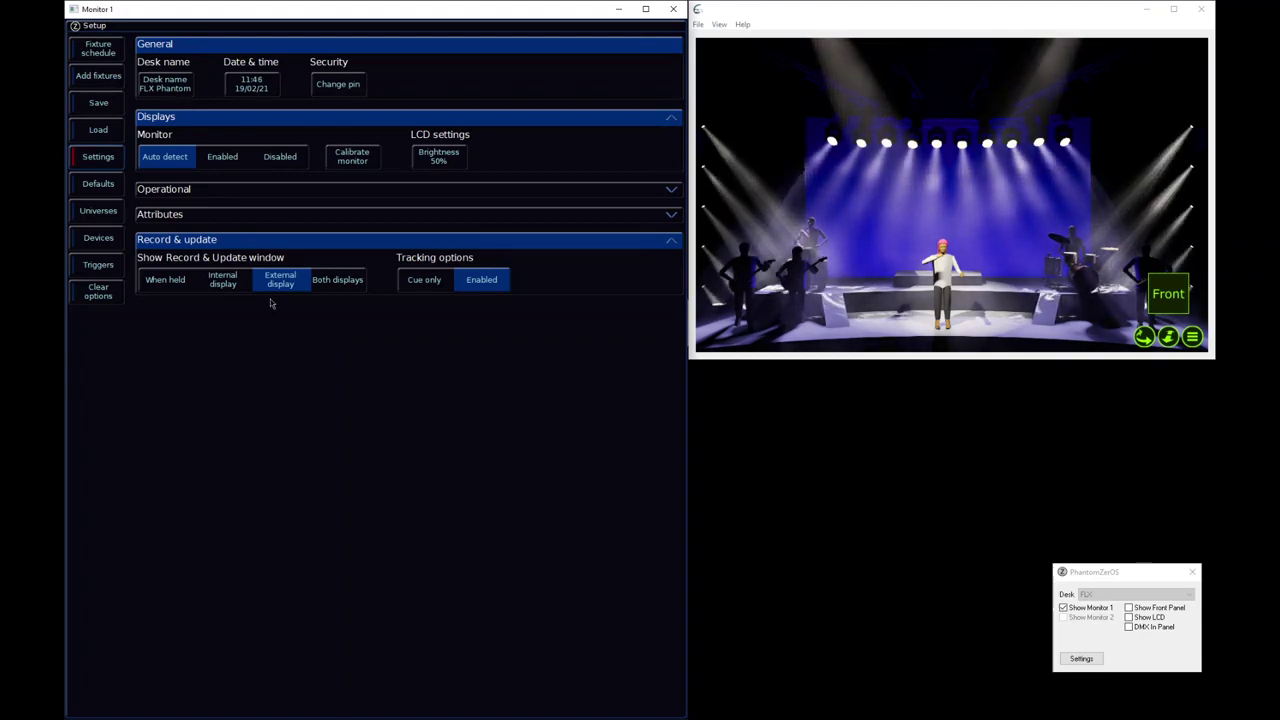
click(335, 283)
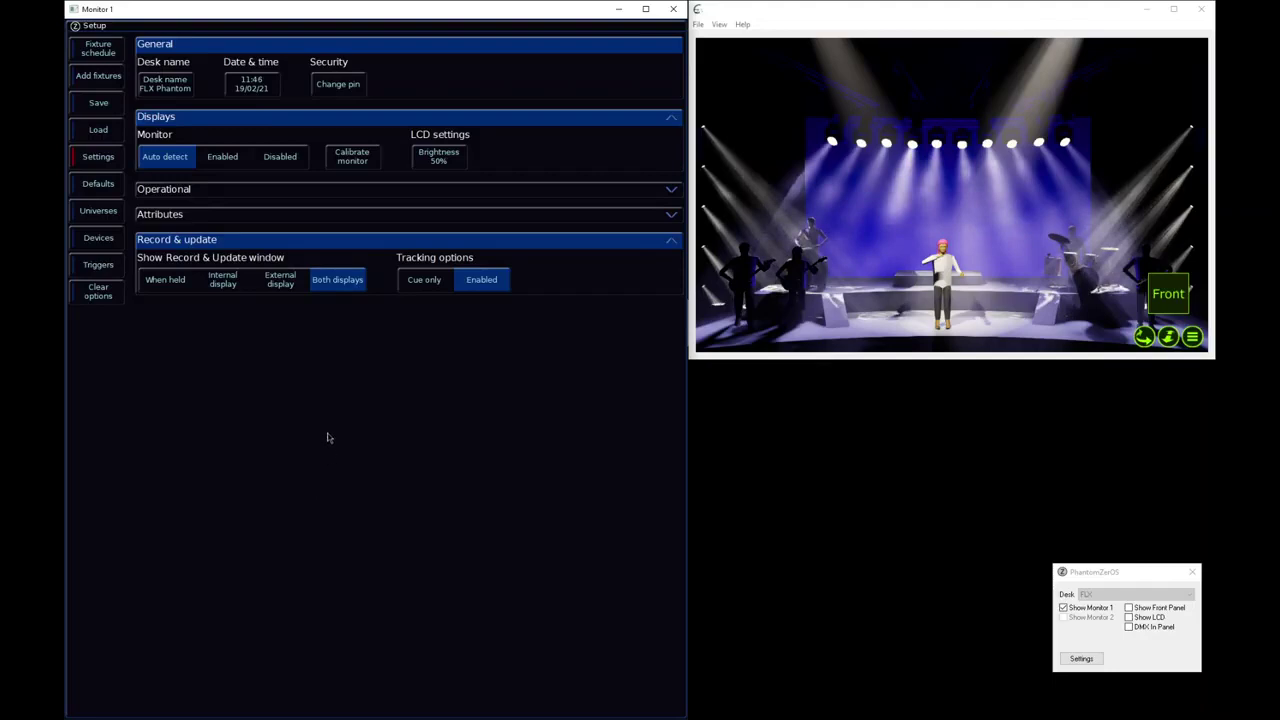
click(229, 281)
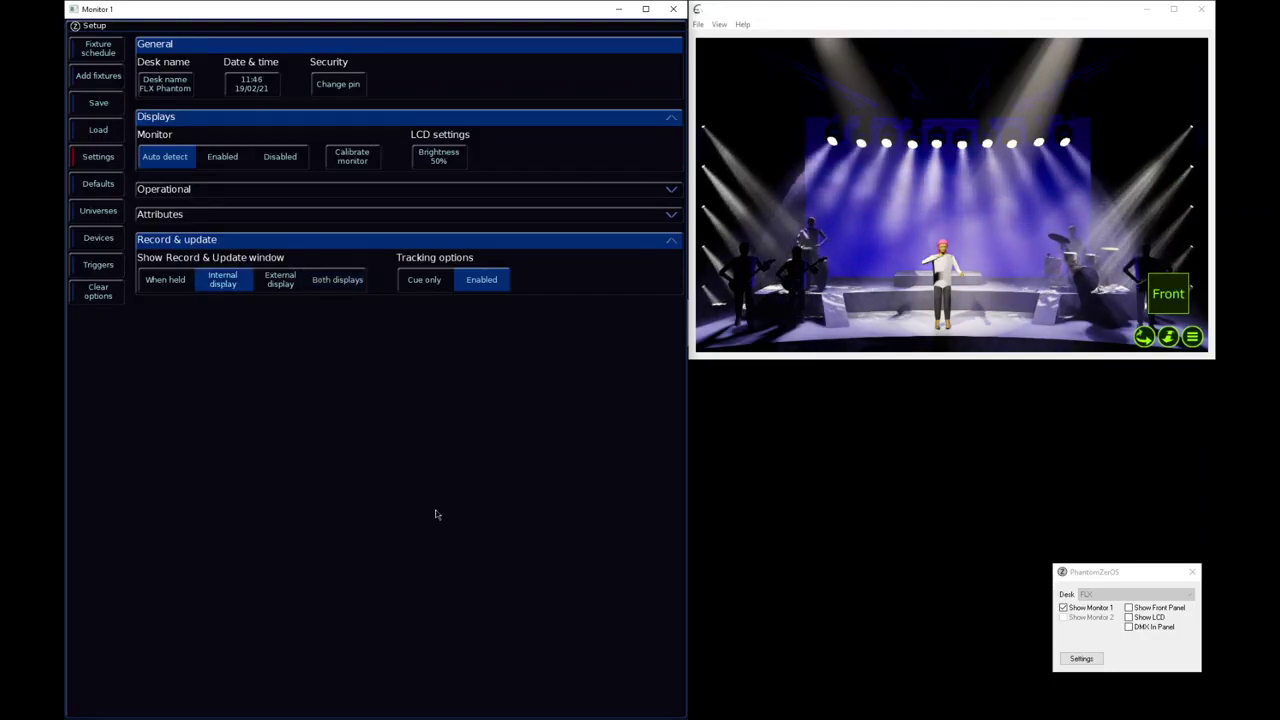
key(ctrl+s)
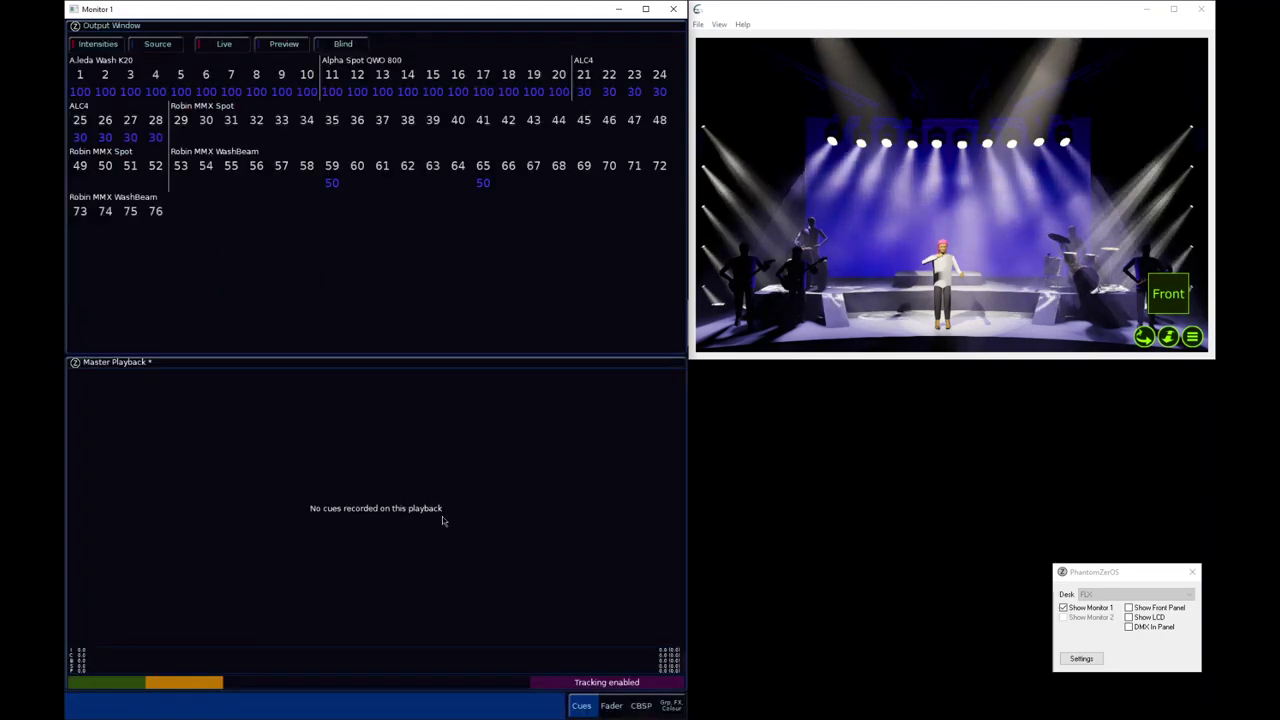
Start Record over the palette windows to check whether the record options show on the external monitor, and cancel it
key(Tab)
key(Tab)
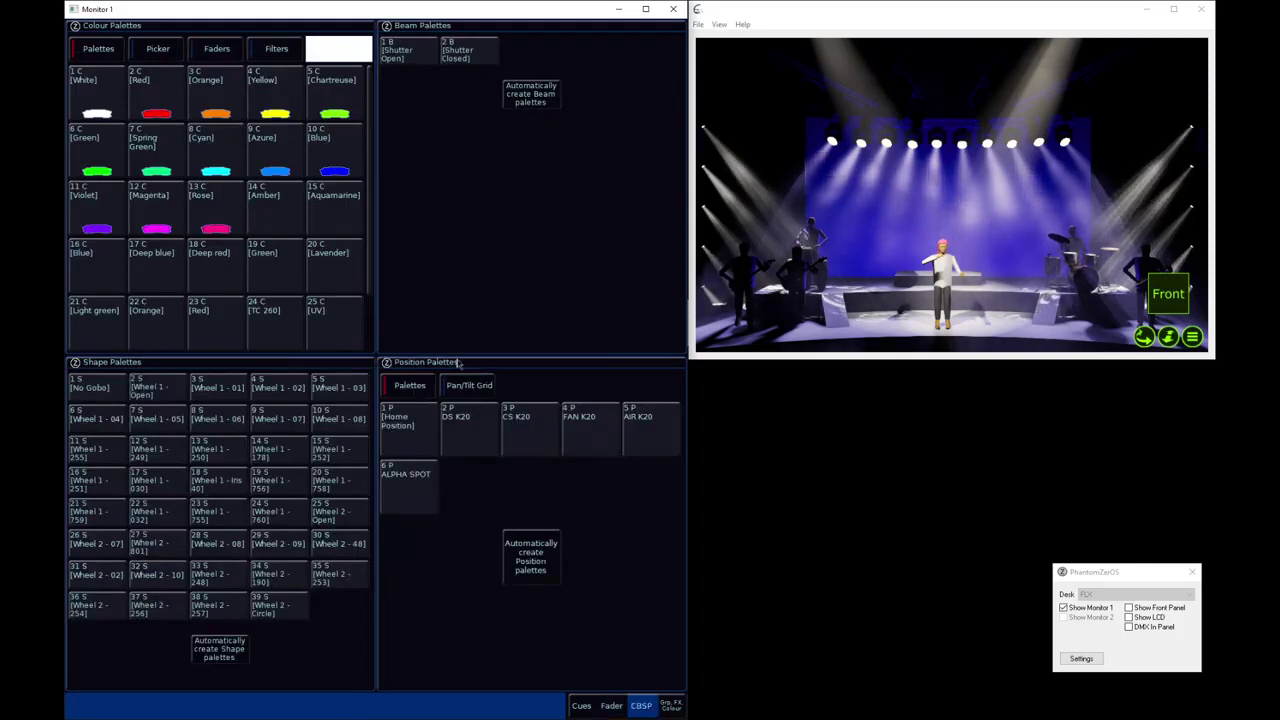
key(r)
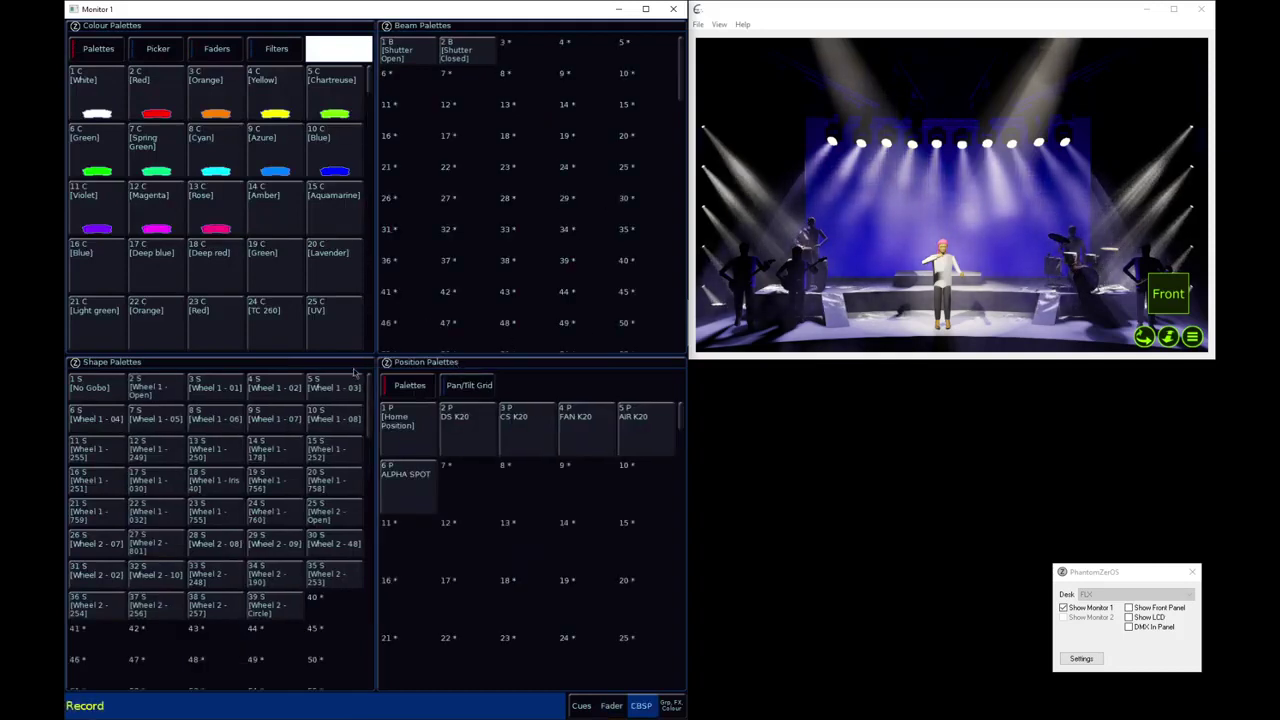
mouse_move(346, 330)
mouse_down()
mouse_move(355, 158)
mouse_move(355, 330)
mouse_up()
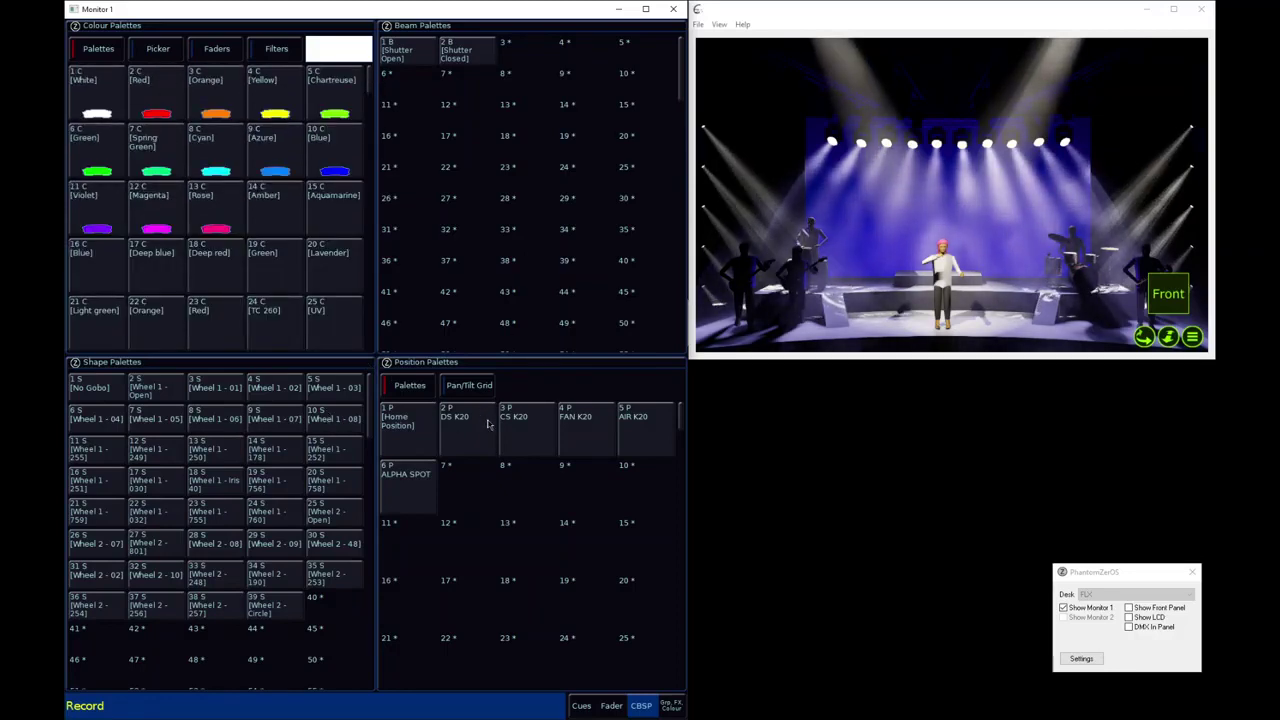
key(s)
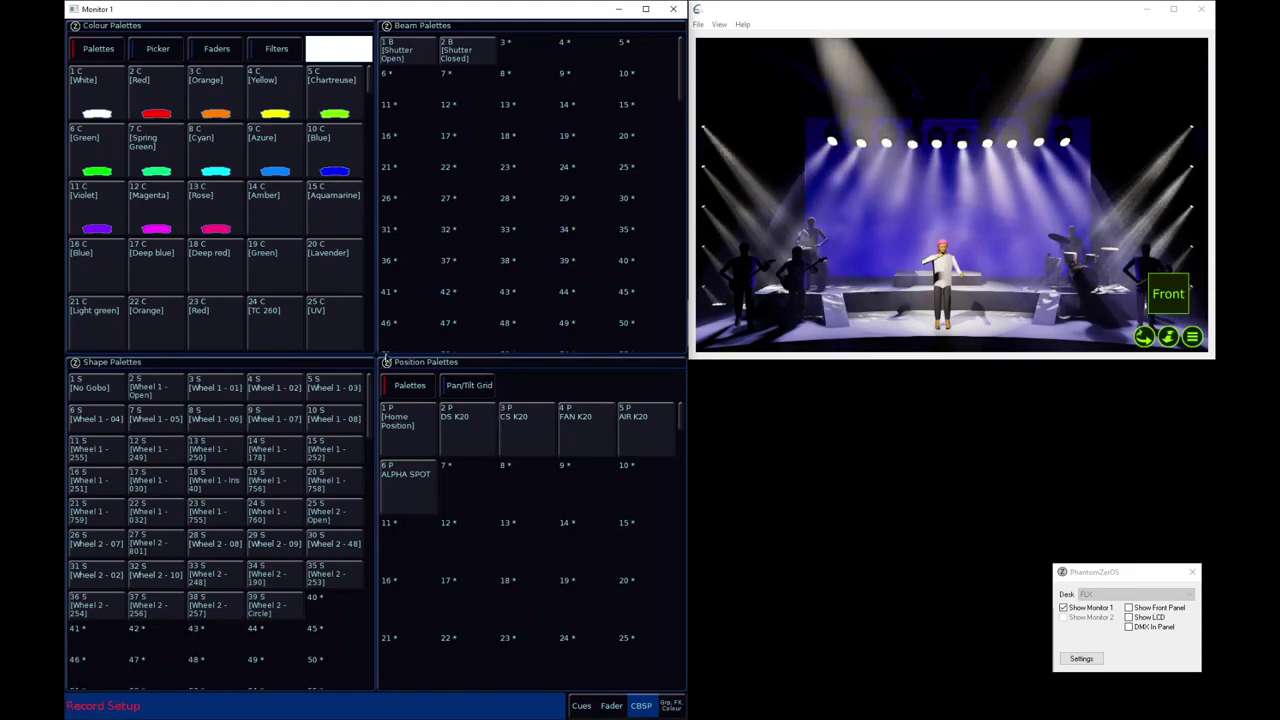
key(BackSpace)
key(BackSpace)
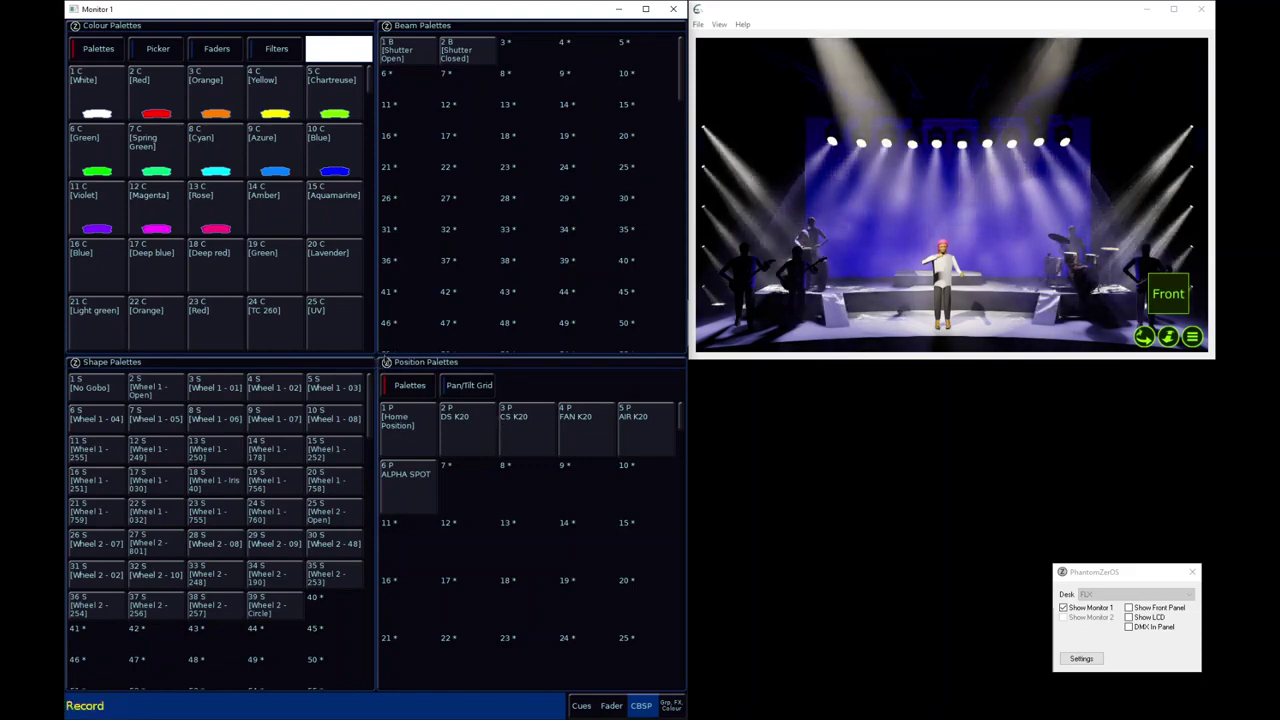
click(388, 362)
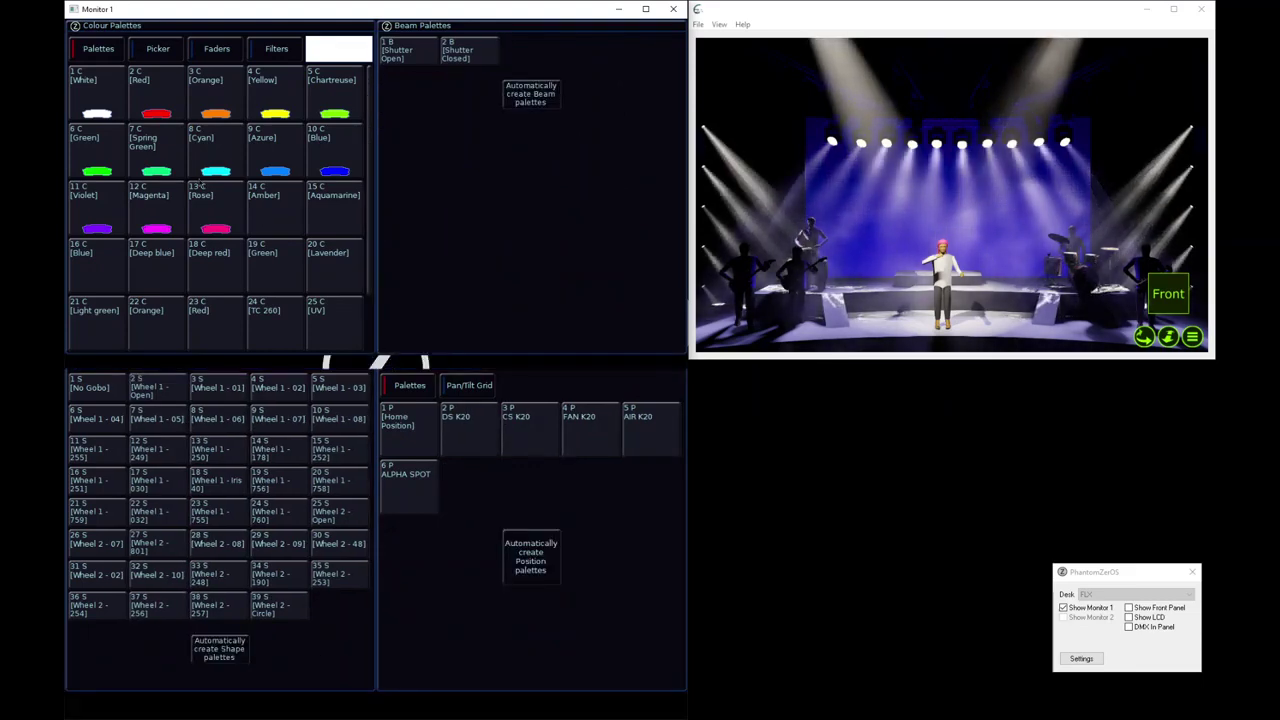
Try the When held option for the Record & Update window and set it to External display
key(s)
click(92, 163)
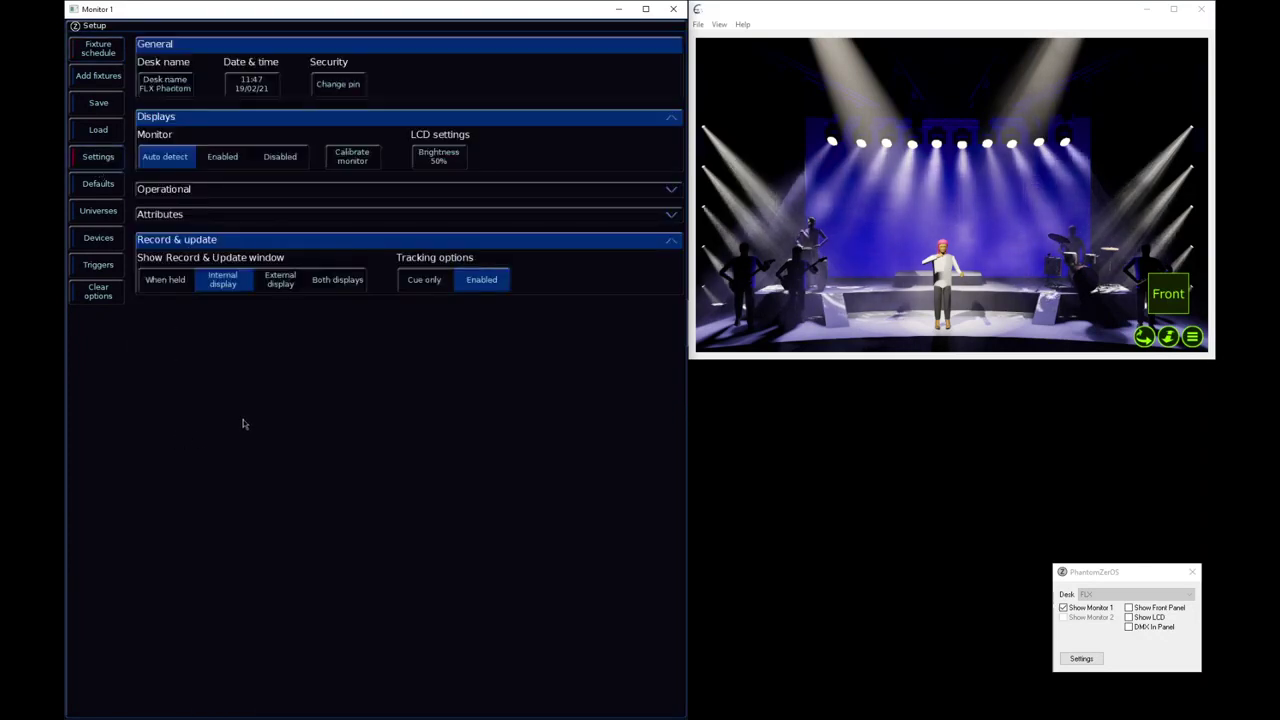
click(180, 284)
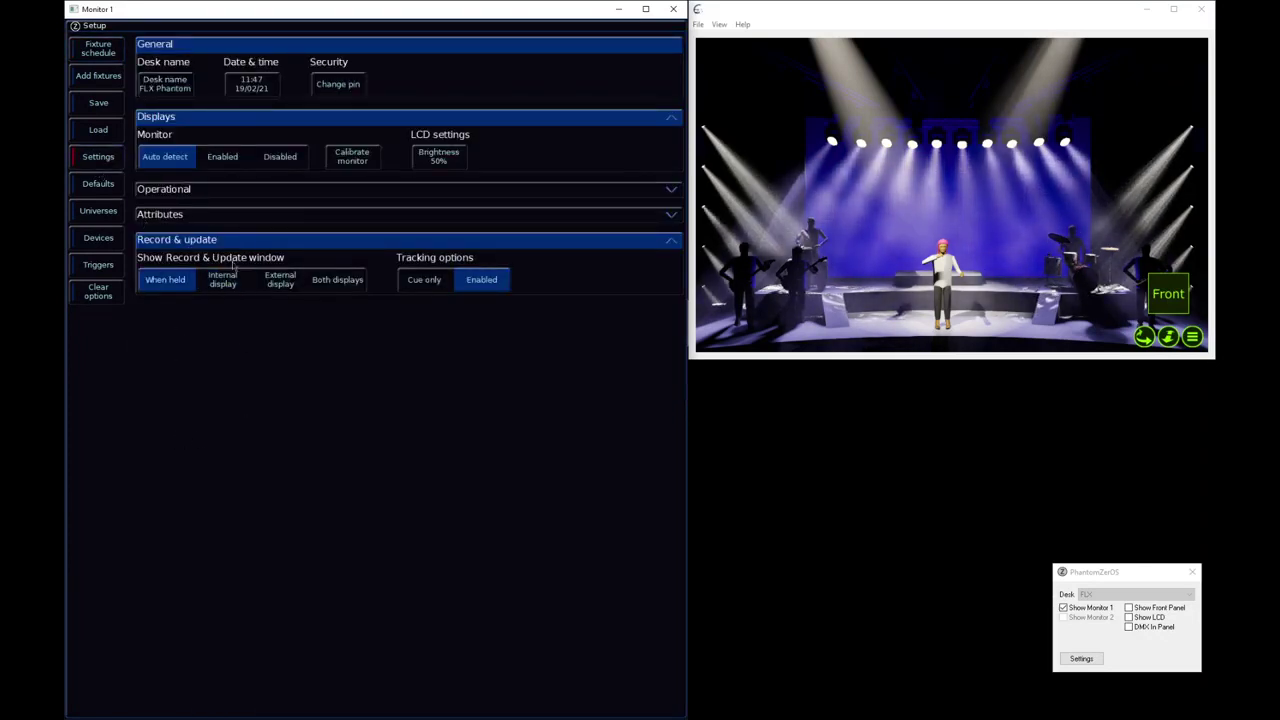
click(280, 280)
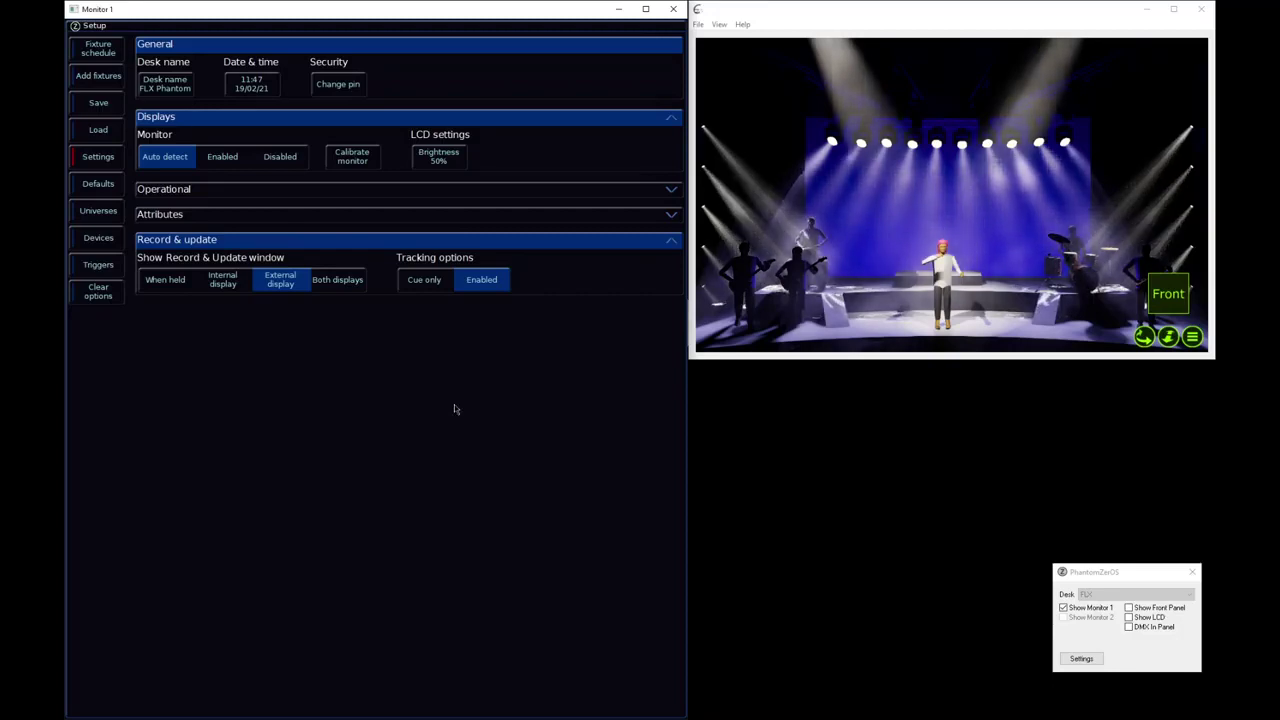
Set the tracking options to Cue only and leave Setup
click(424, 280)
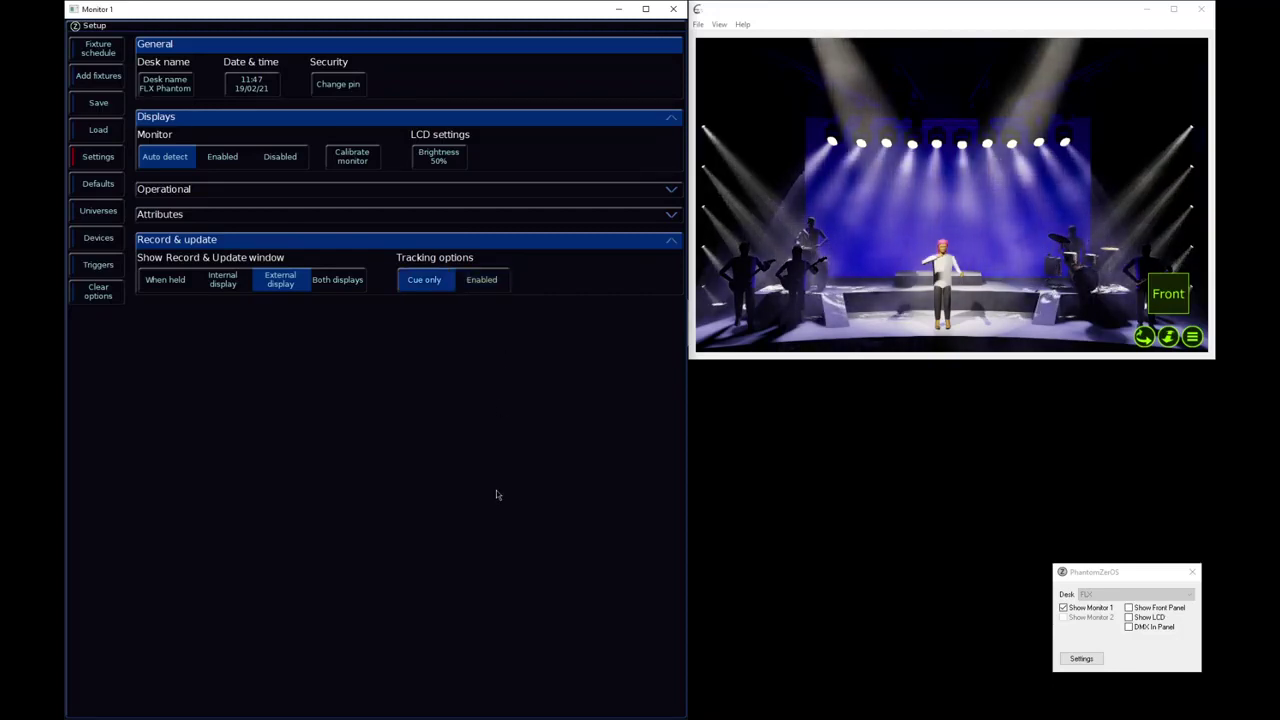
key(ctrl+s)
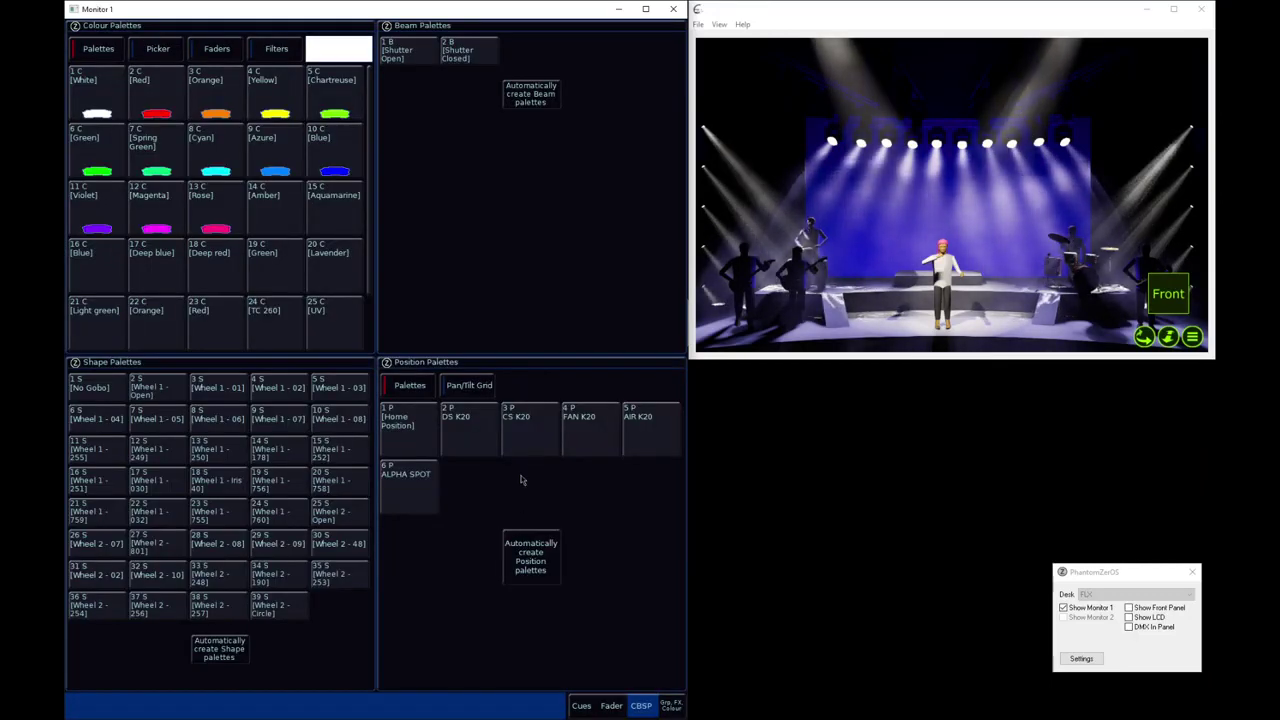
key(Escape)
key(Escape)
Examine the record options available in cue-only mode from the palettes view and the Master Playback view, and cancel Record
key(r)
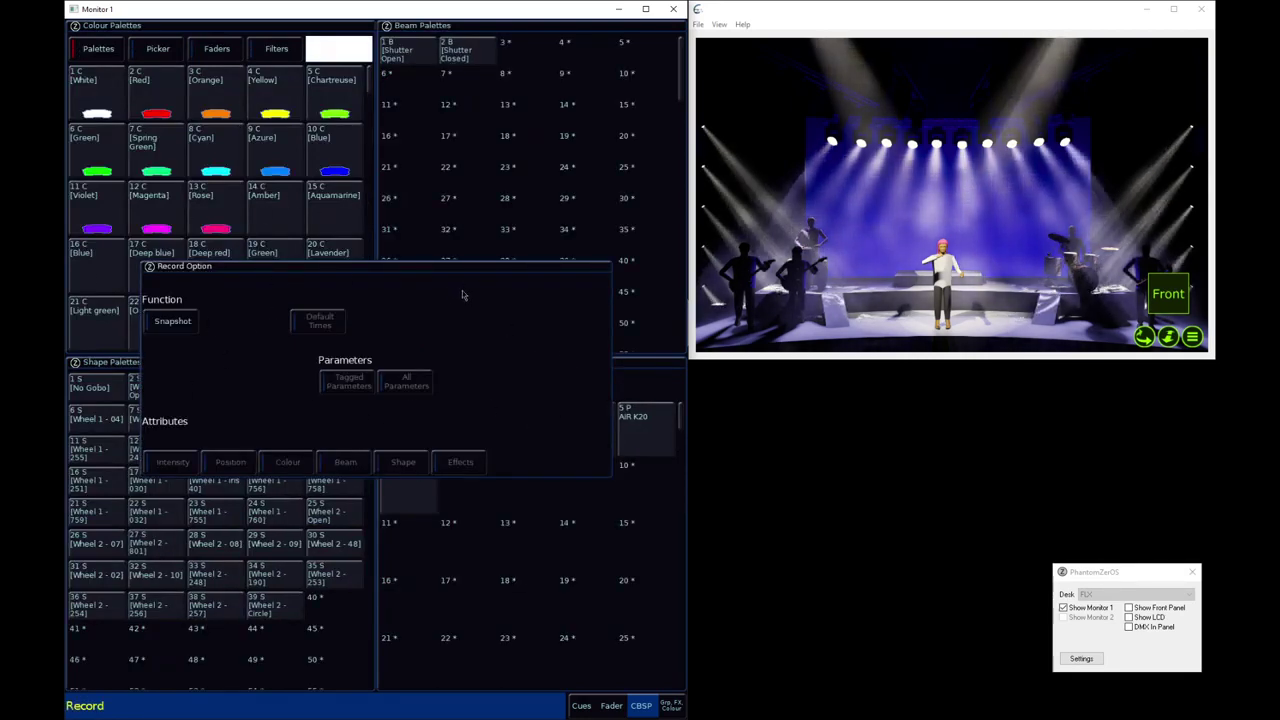
key(Escape)
key(F2)
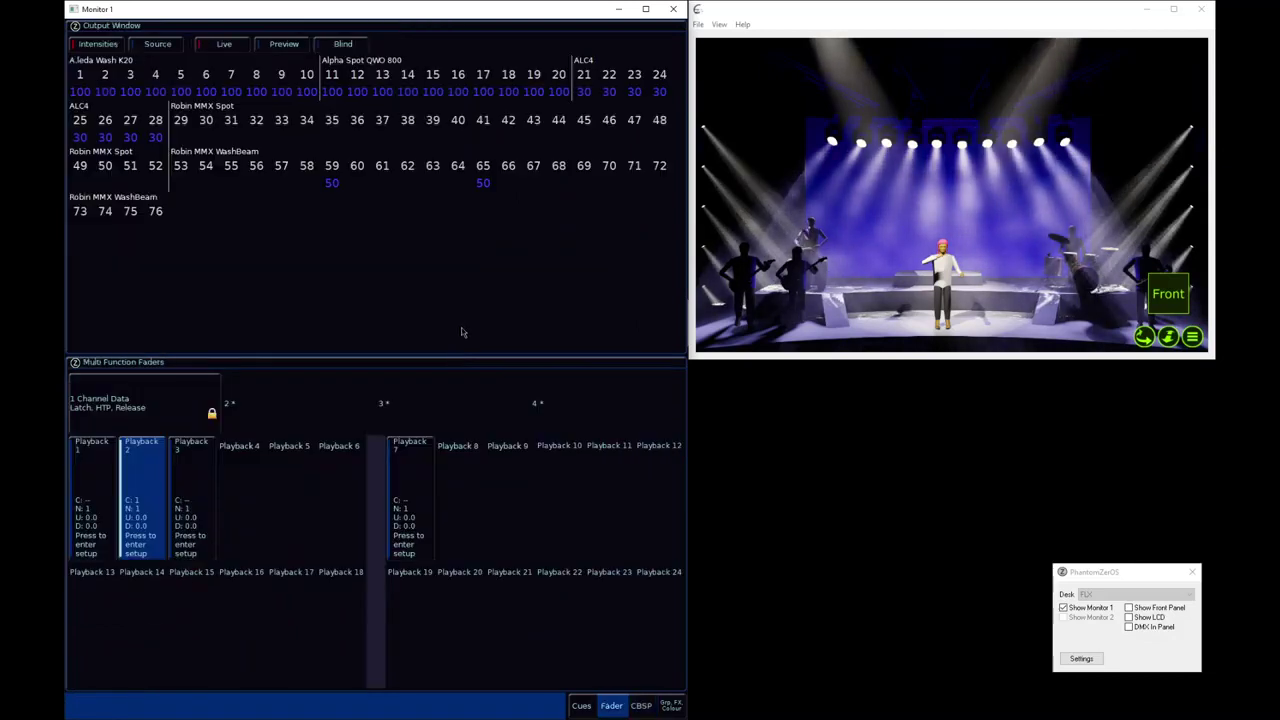
key(Tab)
key(r)
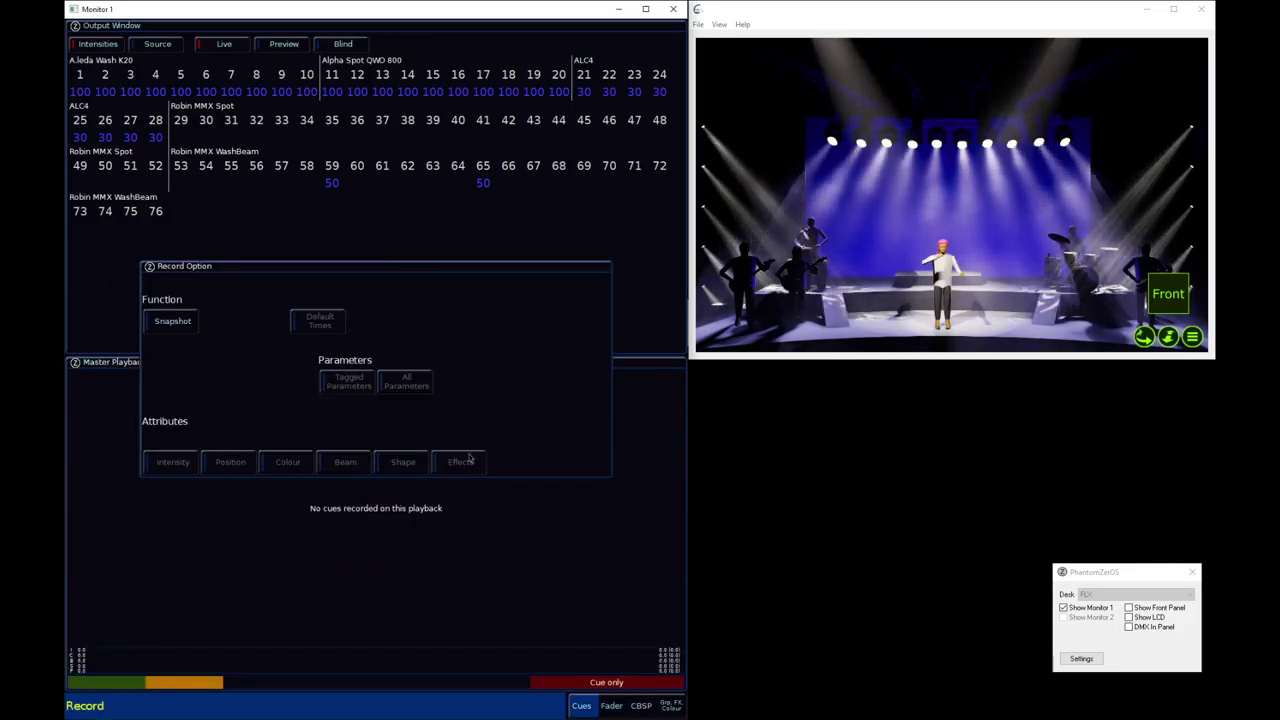
key(Escape)
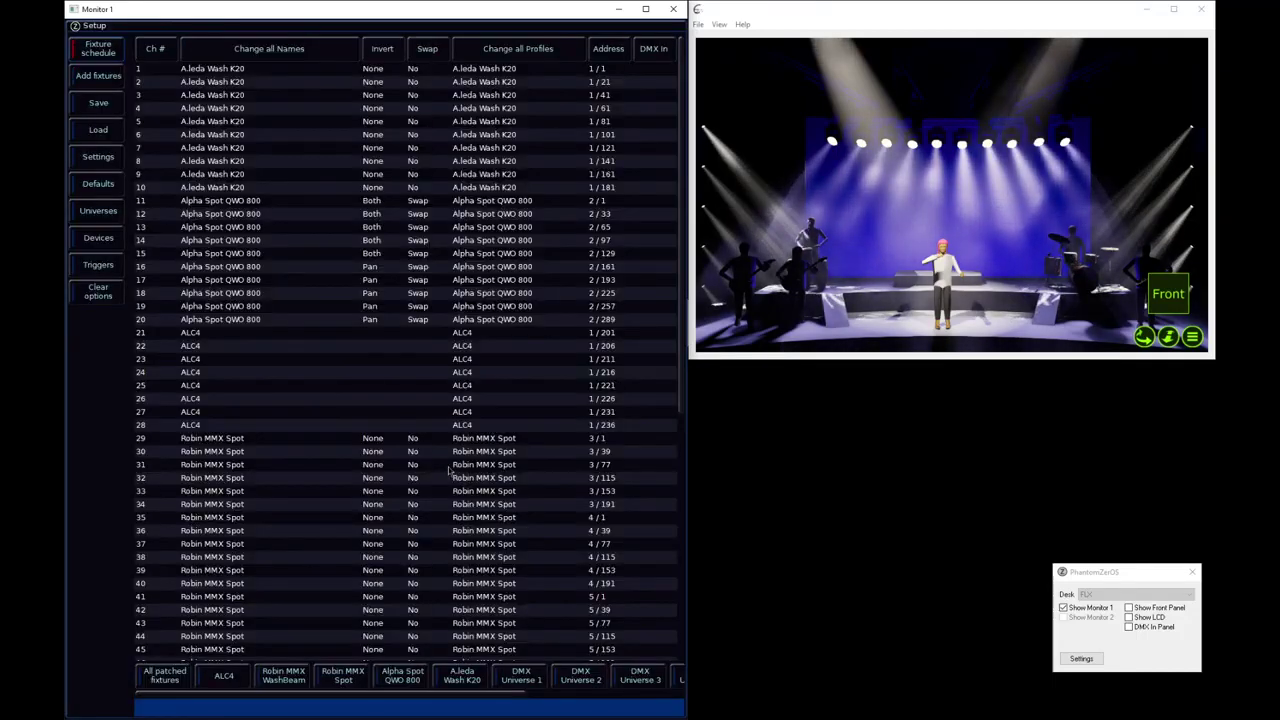
Set the tracking options back to Enabled in the desk settings and leave Setup
click(98, 156)
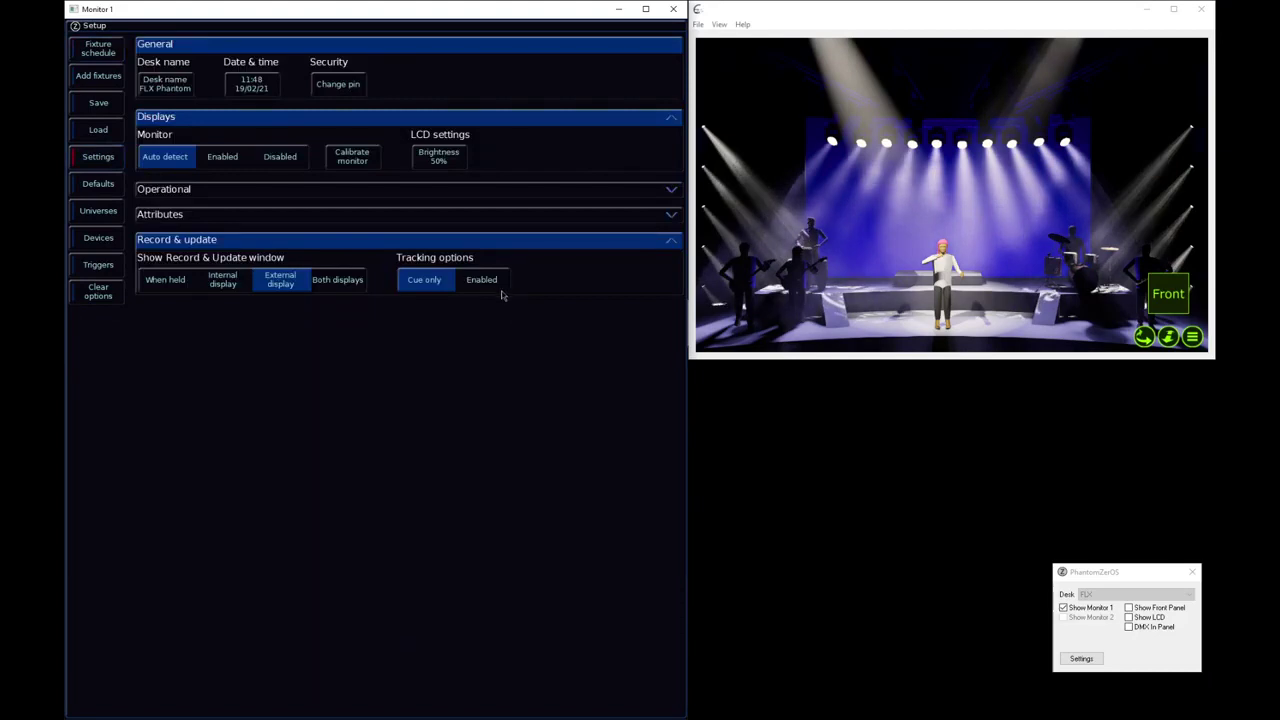
click(481, 280)
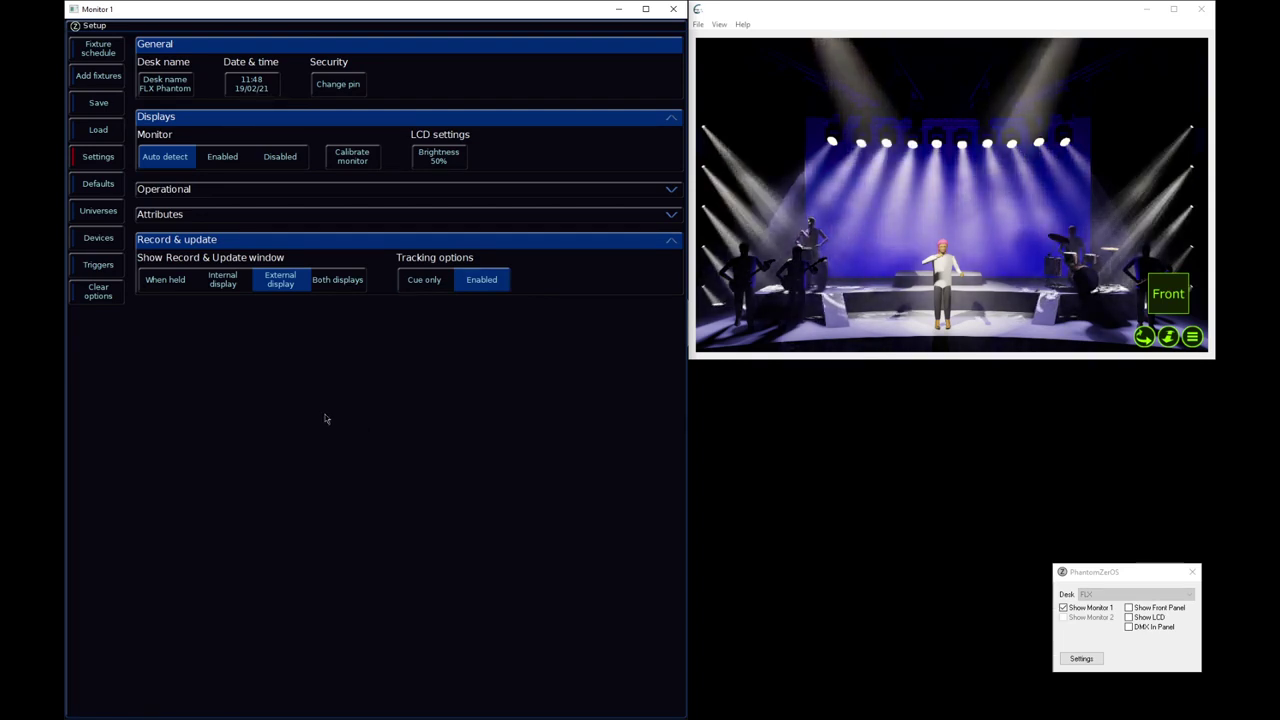
key(ctrl+s)
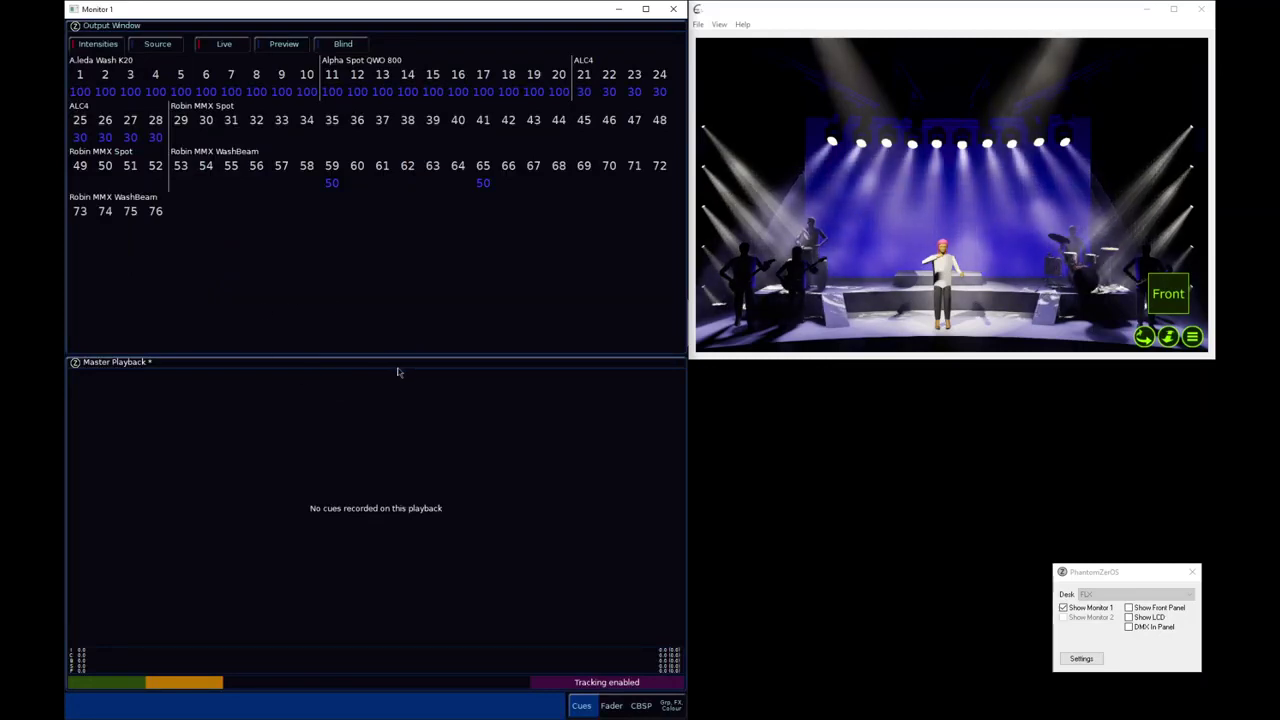
Open the record options for the master playback and choose the Smart Tag function
key(r)
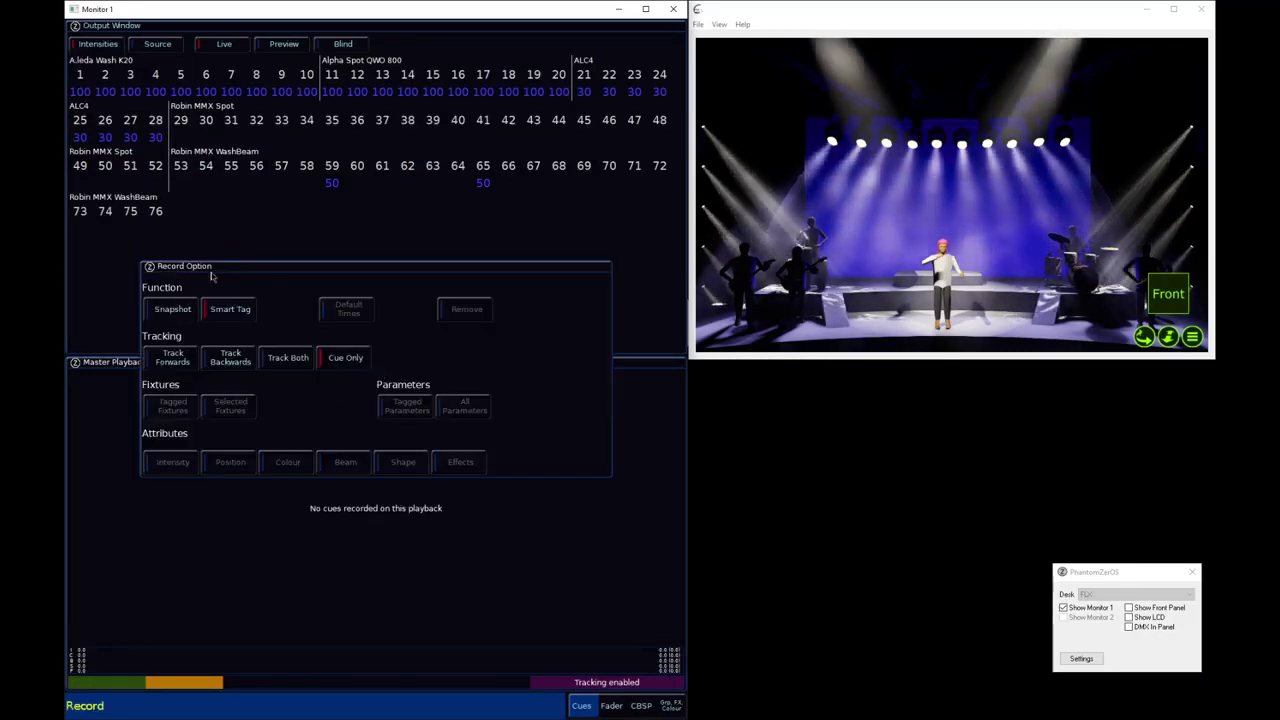
click(236, 311)
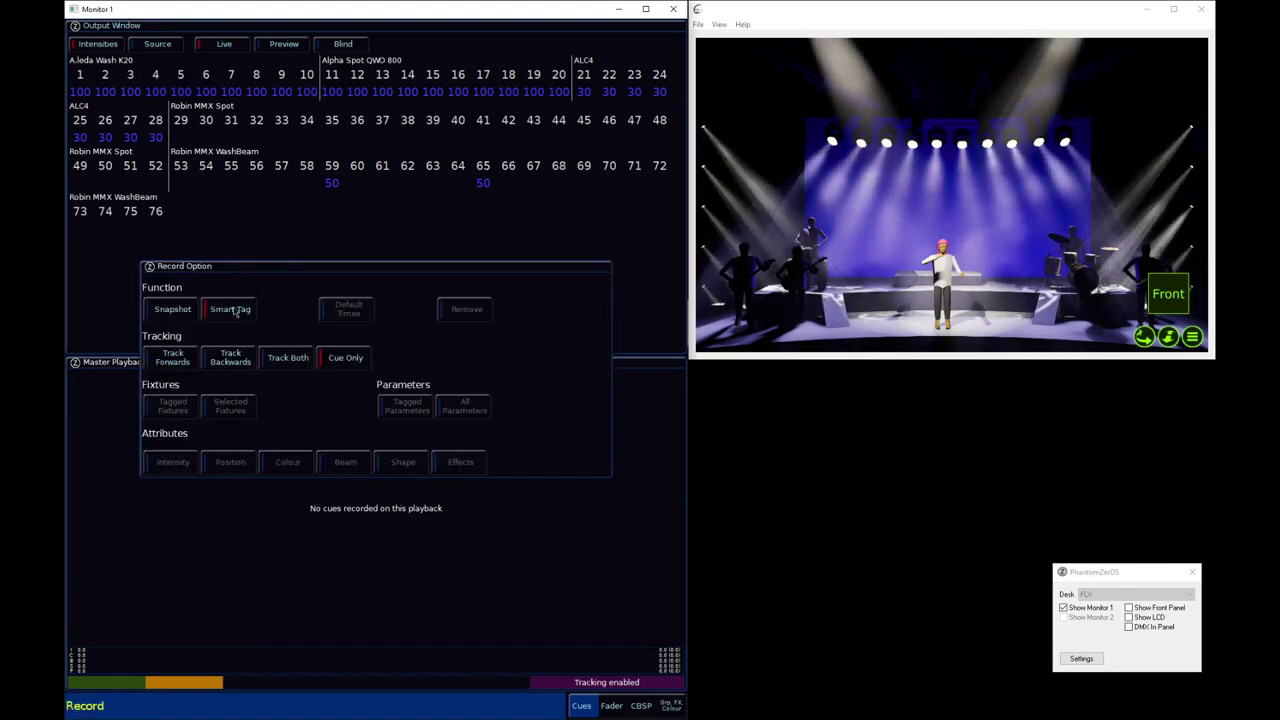